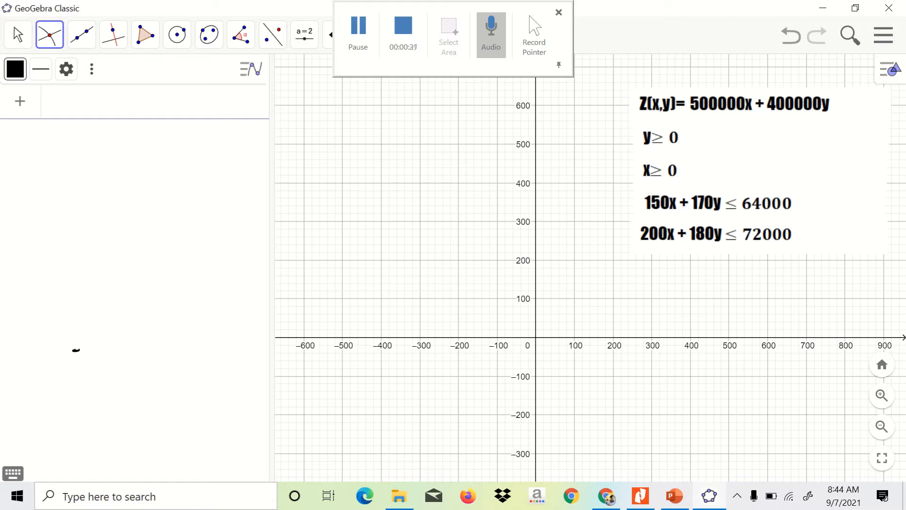
- Define the objective function Z(x,y) = 500000x + 400000y
{"action": "type", "text": "Z("}
{"action": "key", "text": "Caps_Lock"}
{"action": "type", "text": "x, y) = "}
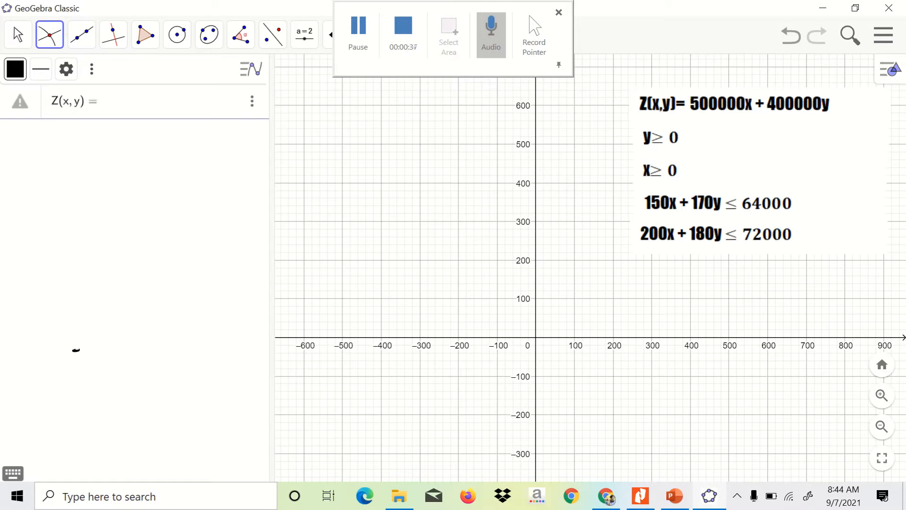
{"action": "type", "text": "500000 x + 400000 "}
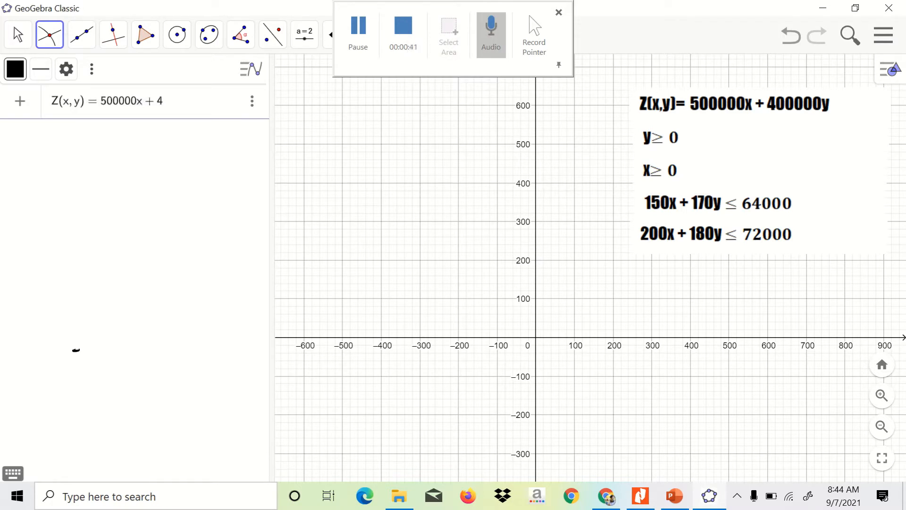
{"action": "type", "text": "y"}
{"action": "key", "text": "Return"}
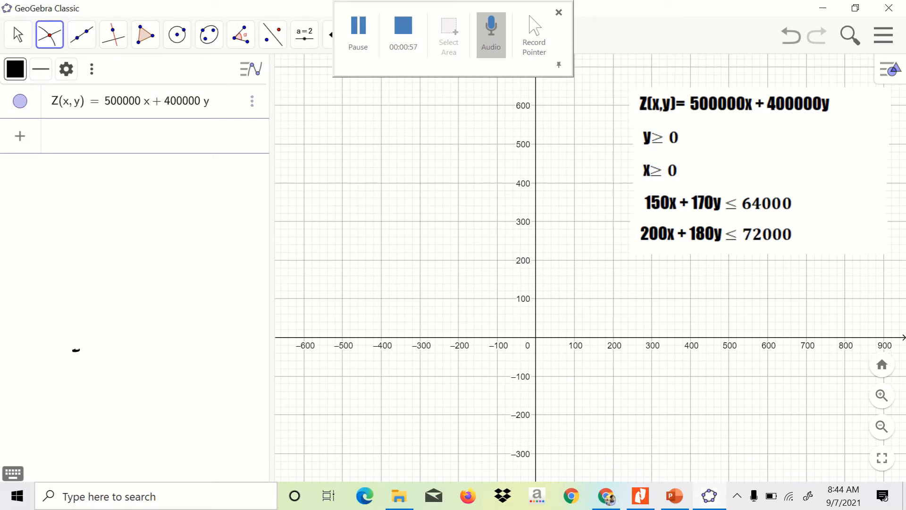
- Start a new inequality with the constraint 200x + 180y < 72000
{"action": "type", "text": "200x + 1"}
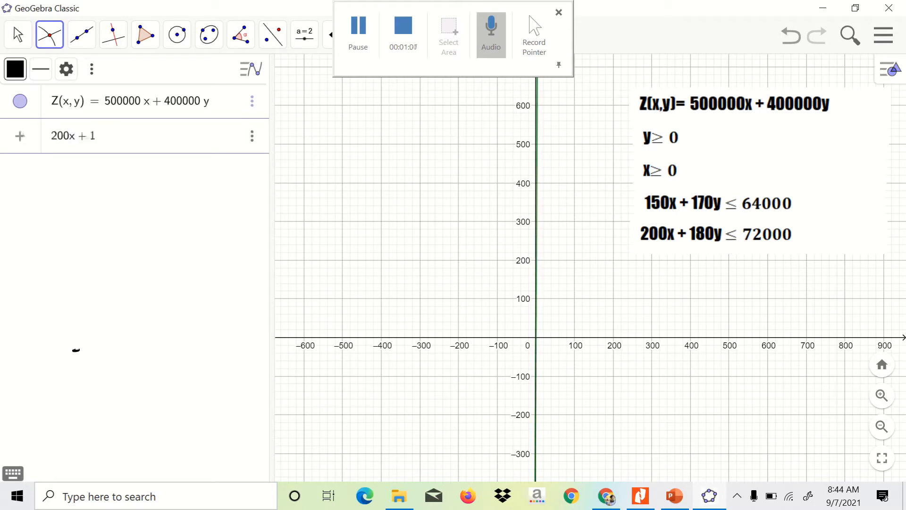
{"action": "type", "text": "80y <"}
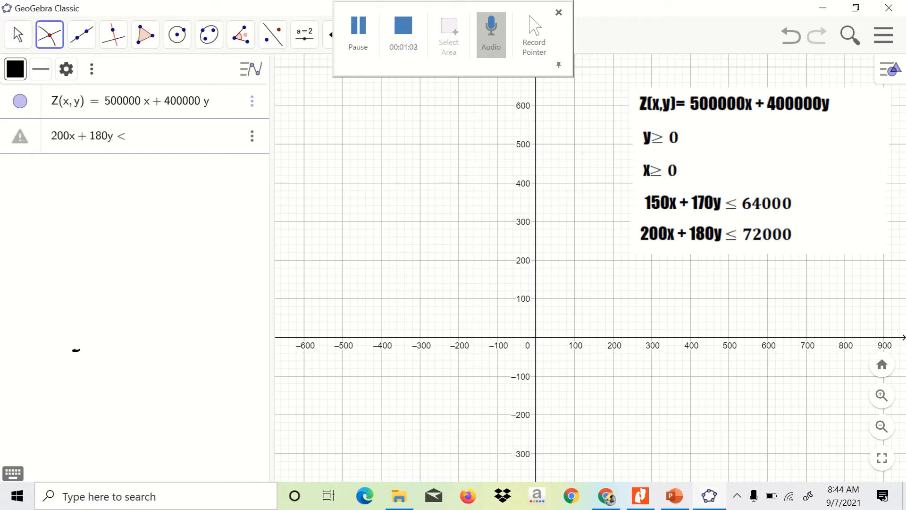
{"action": "type", "text": " 72000"}
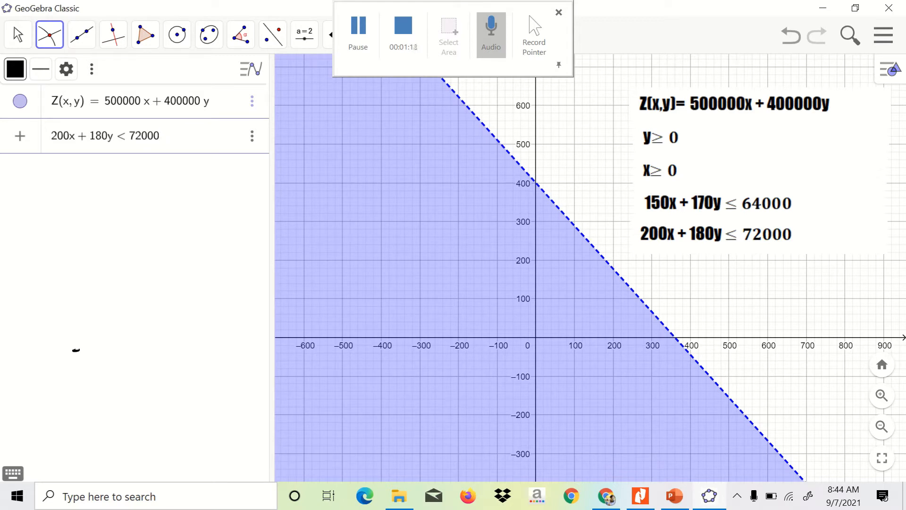
- Extend the inequality with a logical AND (∧) and the second constraint 150x + 170y < 64000
{"action": "left_click", "coordinate": [13, 473]}
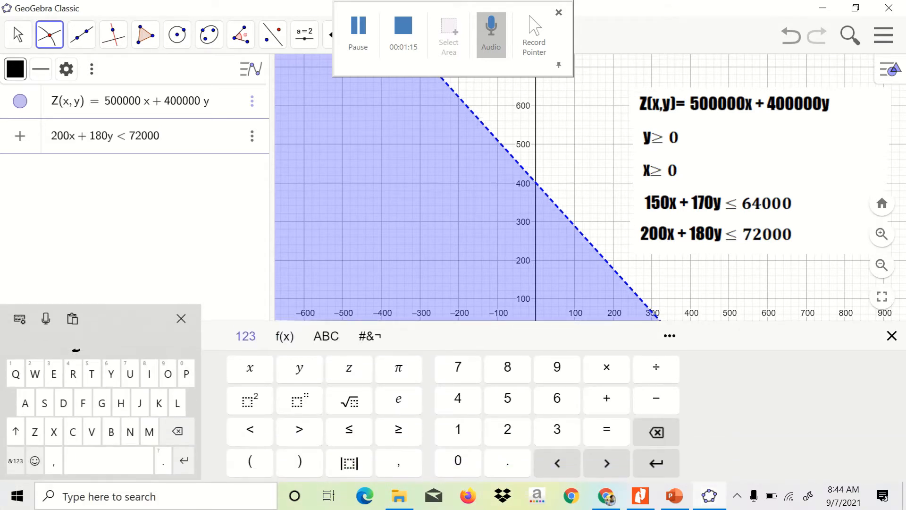
{"action": "left_click", "coordinate": [369, 336]}
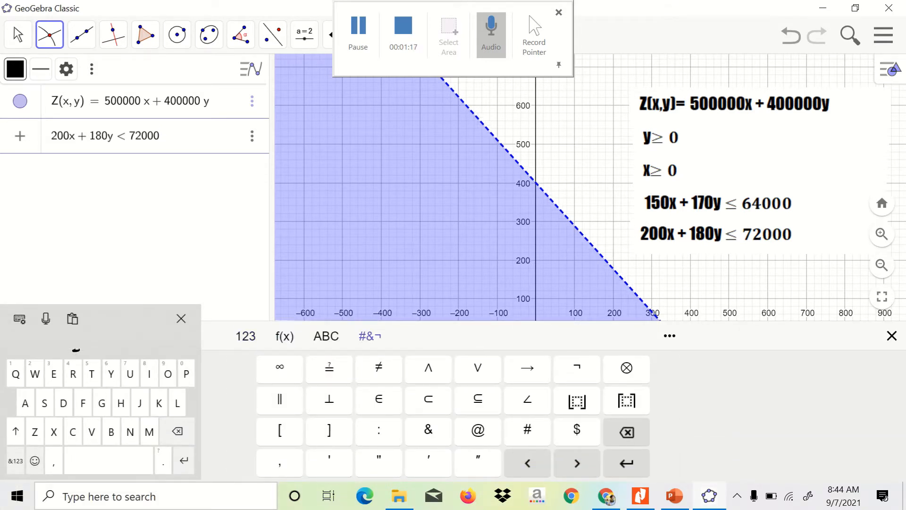
{"action": "left_click", "coordinate": [428, 367]}
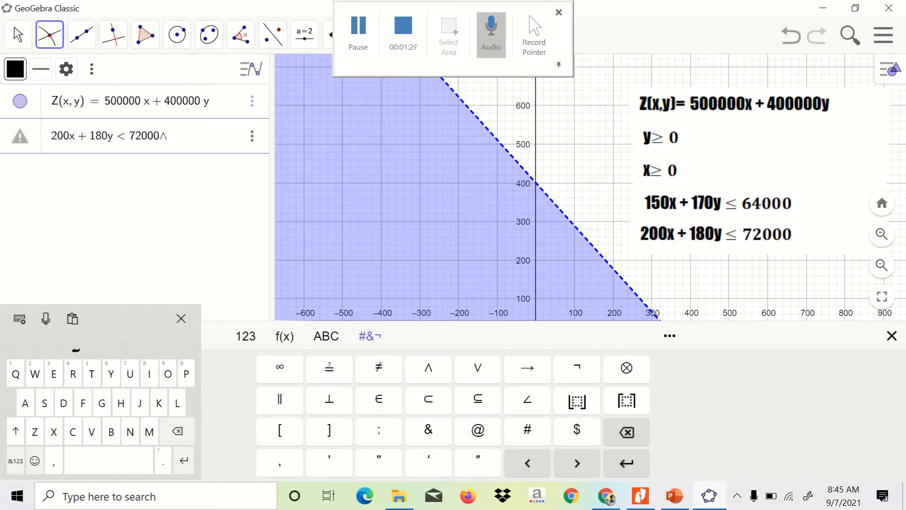
{"action": "type", "text": "150"}
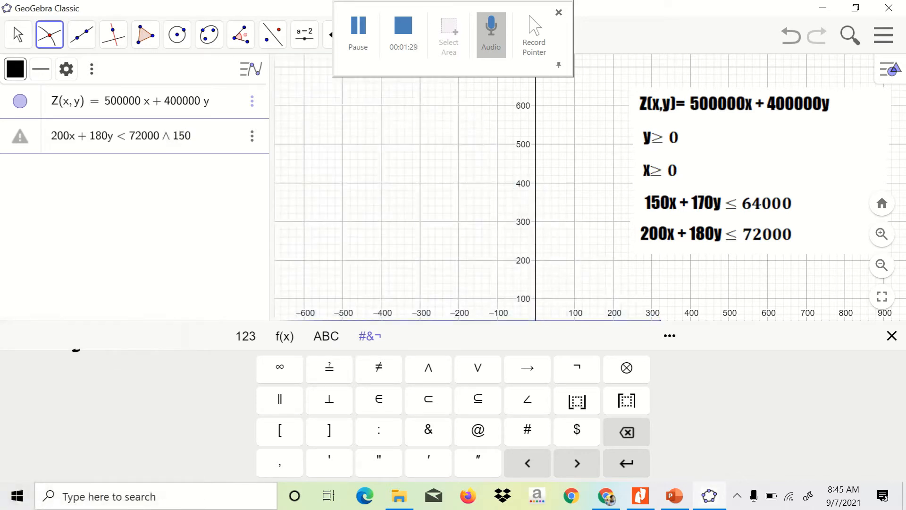
{"action": "type", "text": "x + 170u"}
{"action": "key", "text": "BackSpace"}
{"action": "type", "text": "y<64000"}
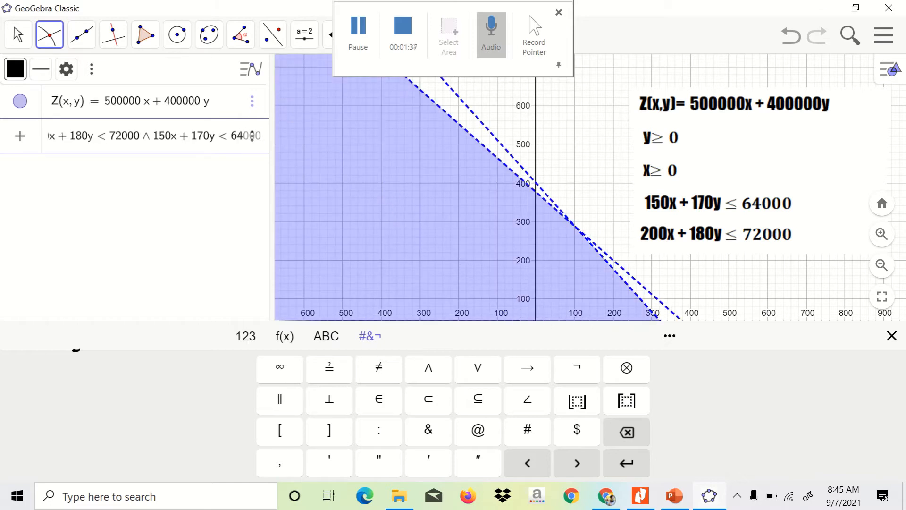
- Complete the combined inequality with the non-negativity conditions ∧ x > 0 ∧ y > 0
{"action": "type", "text": "∧"}
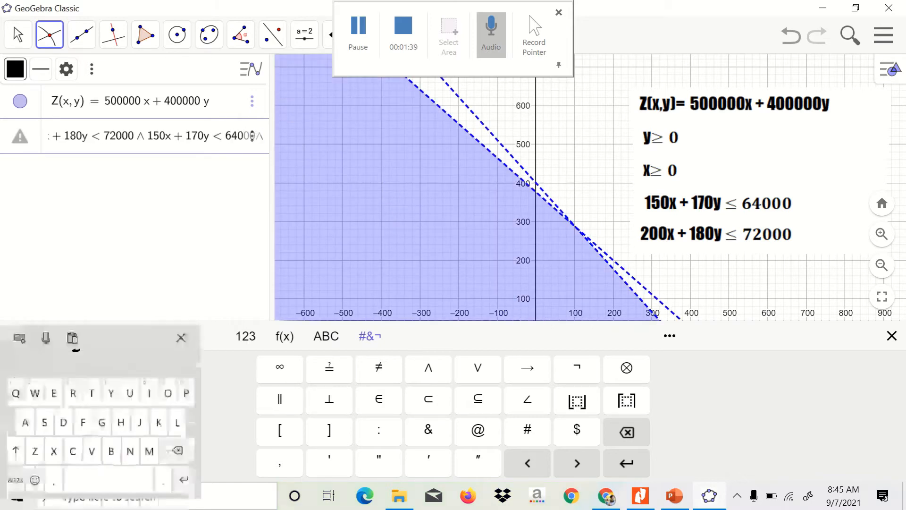
{"action": "type", "text": "x>=0"}
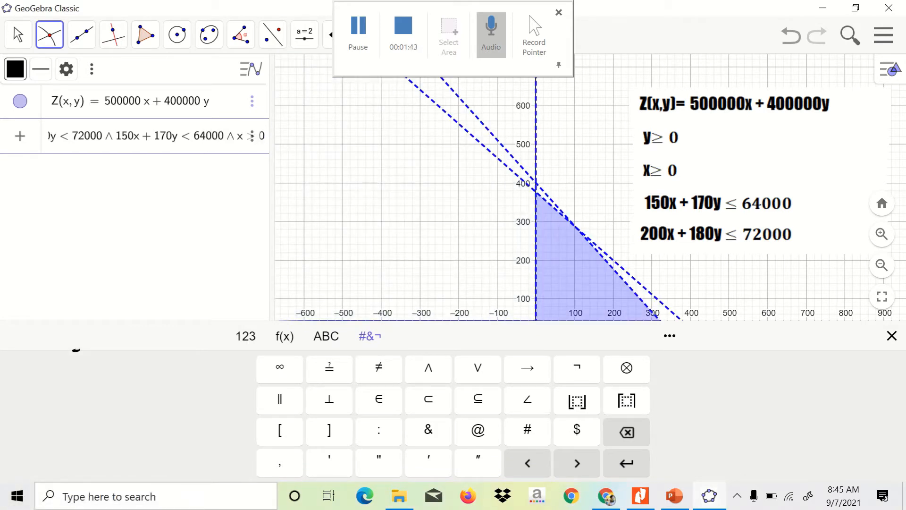
{"action": "type", "text": "∧"}
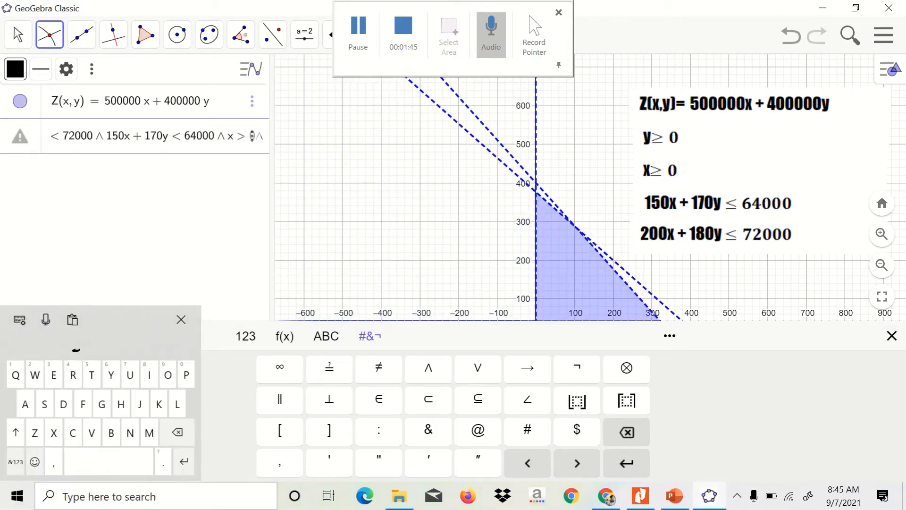
{"action": "type", "text": "y"}
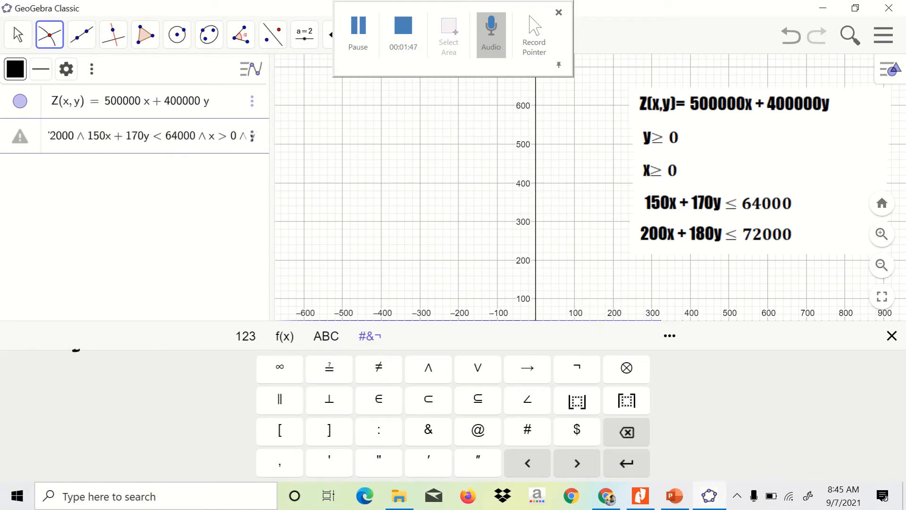
{"action": "type", "text": ">0"}
{"action": "key", "text": "Return"}
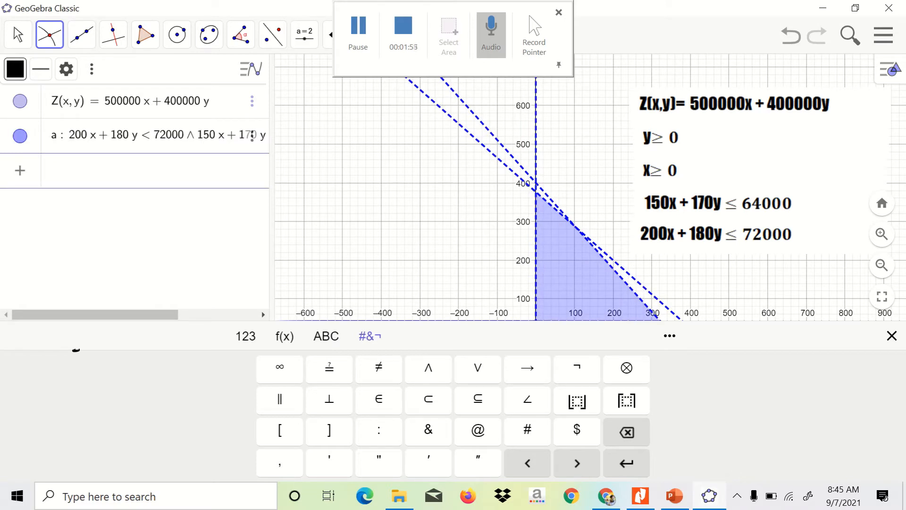
- Add the first constraint's boundary line with the equation 200x + 180y = 72000
{"action": "type", "text": "200x"}
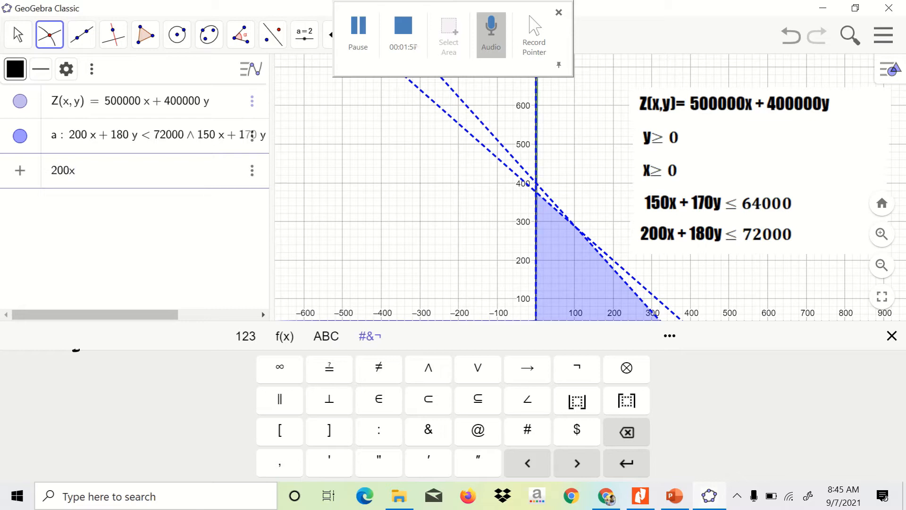
{"action": "type", "text": " + 180y = "}
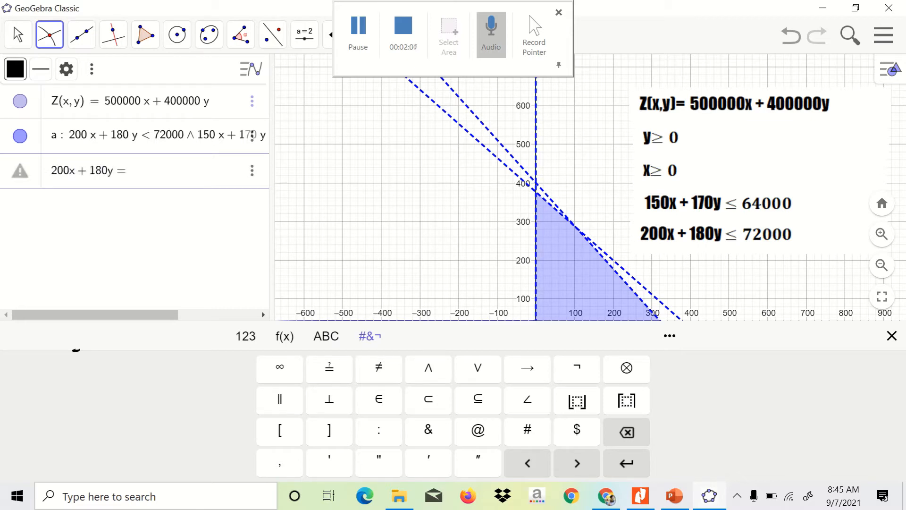
{"action": "type", "text": "72000"}
{"action": "key", "text": "Return"}
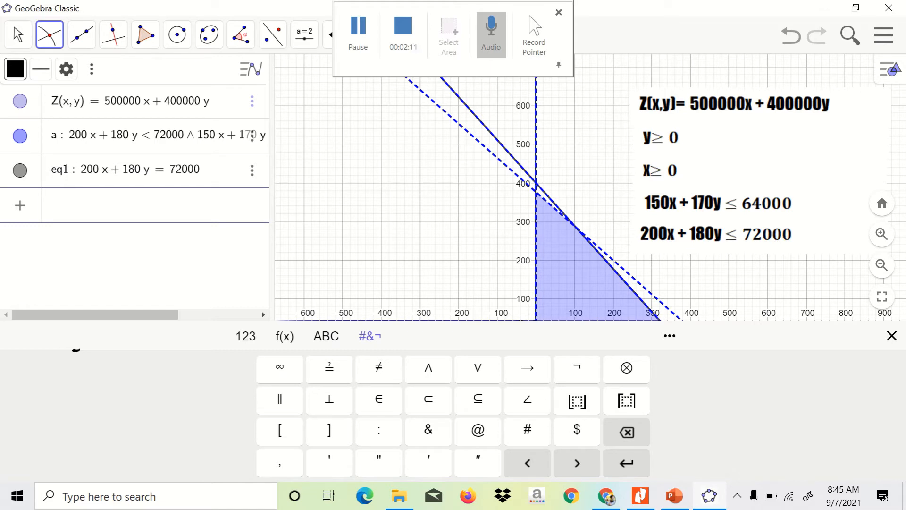
- Add the second constraint's boundary line with the equation 150x + 170y = 64000
{"action": "type", "text": "150 x + "}
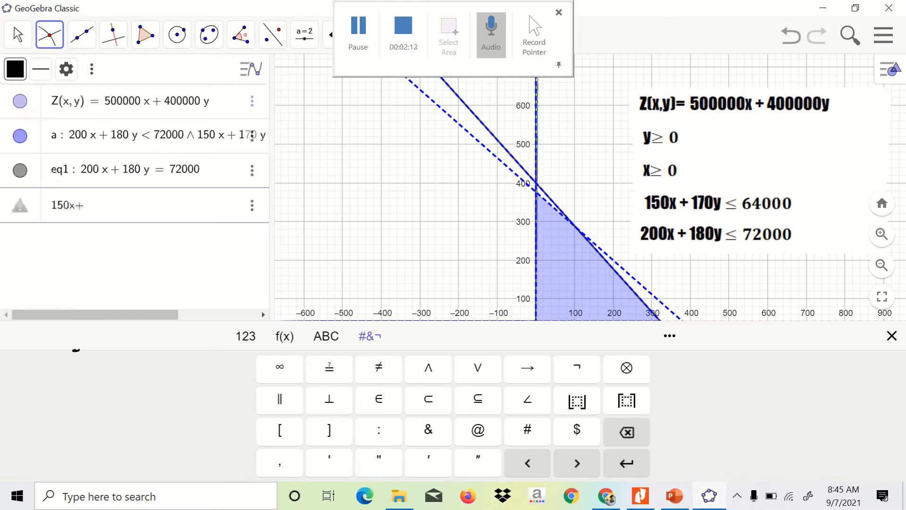
{"action": "type", "text": "170 y = "}
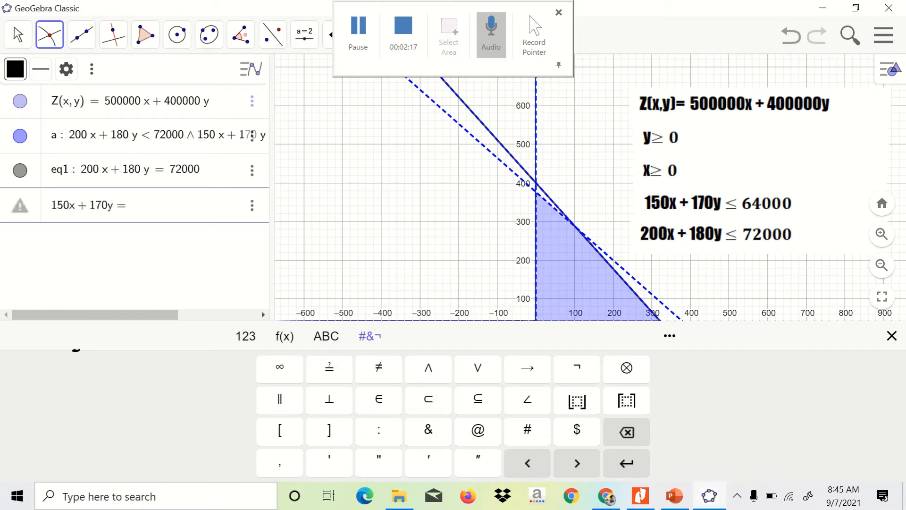
{"action": "type", "text": "64000"}
{"action": "key", "text": "Return"}
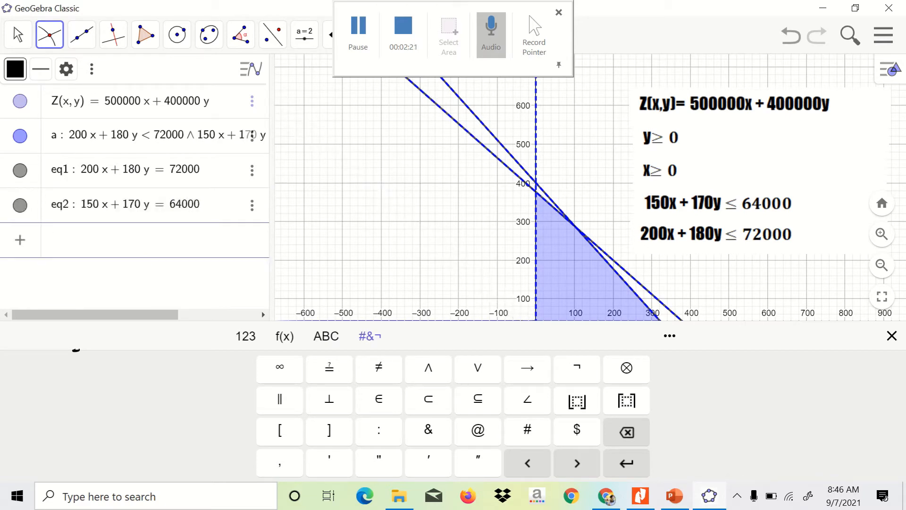
- Add the axis boundary lines x = 0 and y = 0, and close the virtual keyboard
{"action": "type", "text": "x=0"}
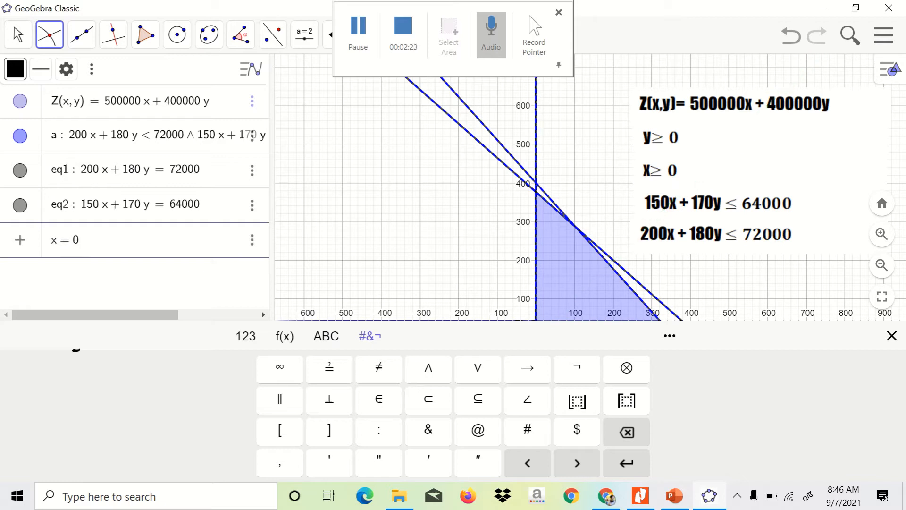
{"action": "key", "text": "Return"}
{"action": "type", "text": "y=o"}
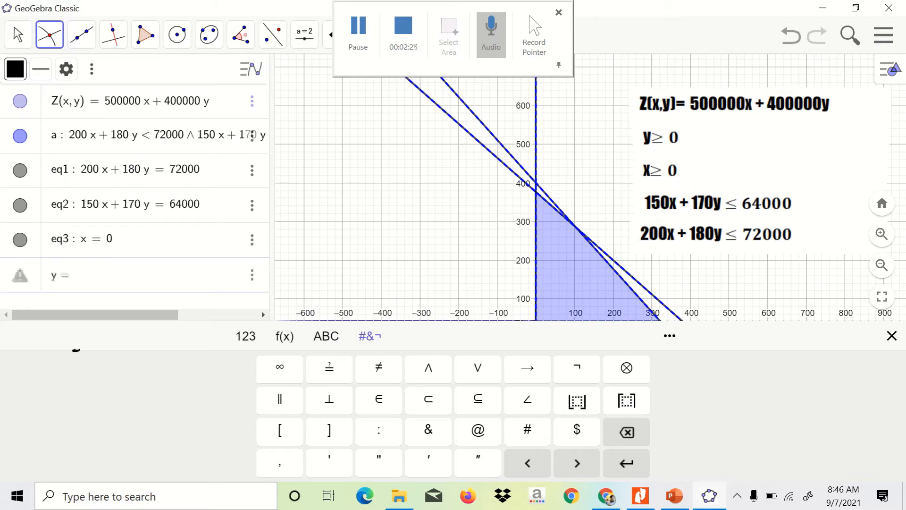
{"action": "key", "text": "BackSpace"}
{"action": "type", "text": "0"}
{"action": "key", "text": "Return"}
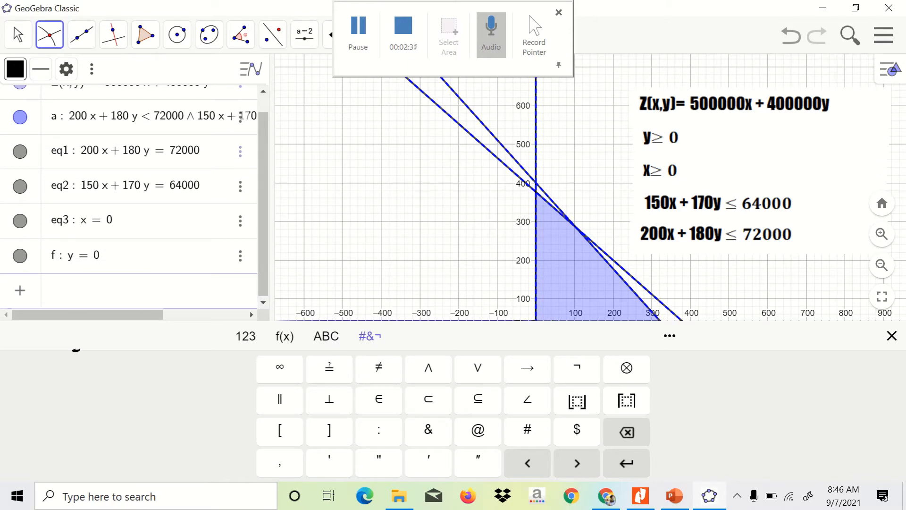
{"action": "left_click", "coordinate": [892, 336]}
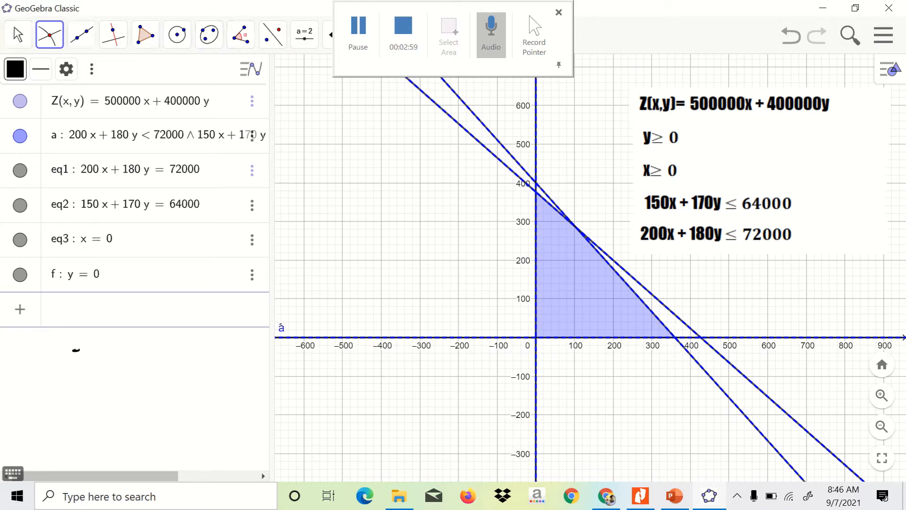
- Try to intersect the lines 200x + 180y = 72000 and 150x + 170y = 64000 by picking their equations with the Intersect tool
{"action": "left_click", "coordinate": [18, 34]}
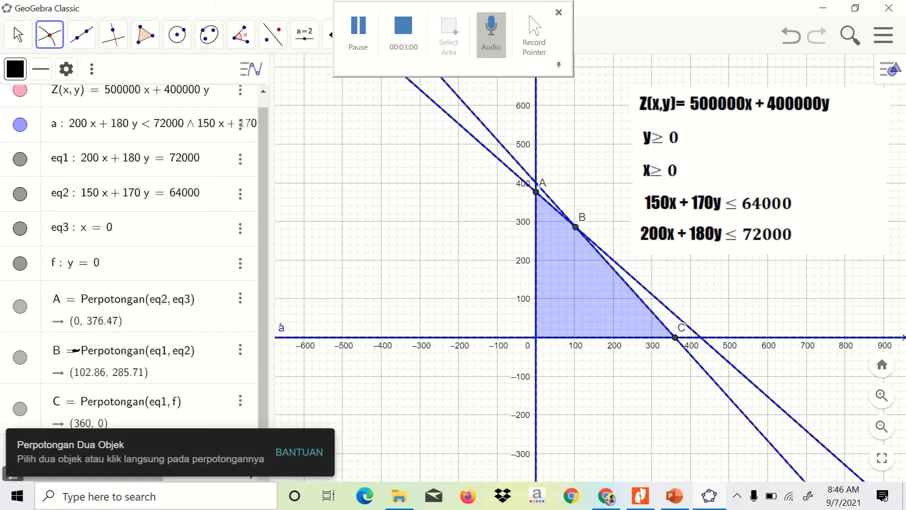
{"action": "left_click", "coordinate": [50, 34]}
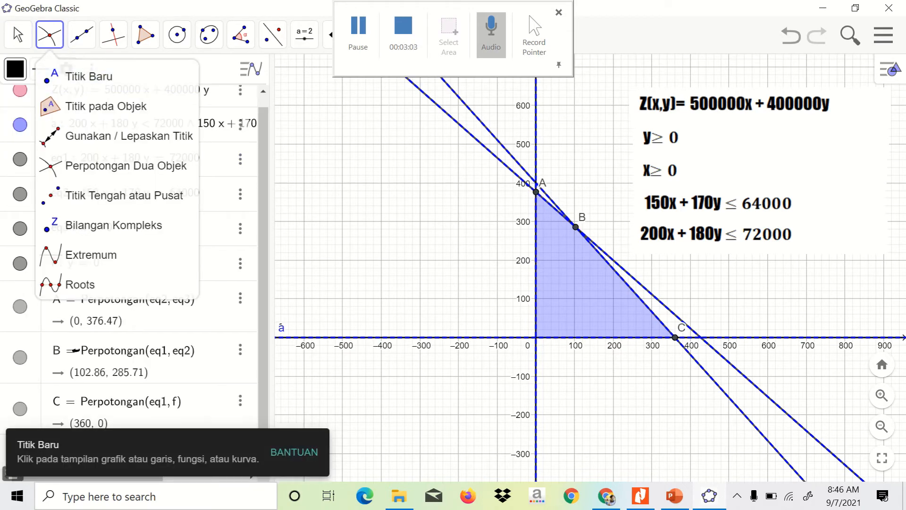
{"action": "mouse_move", "coordinate": [50, 34]}
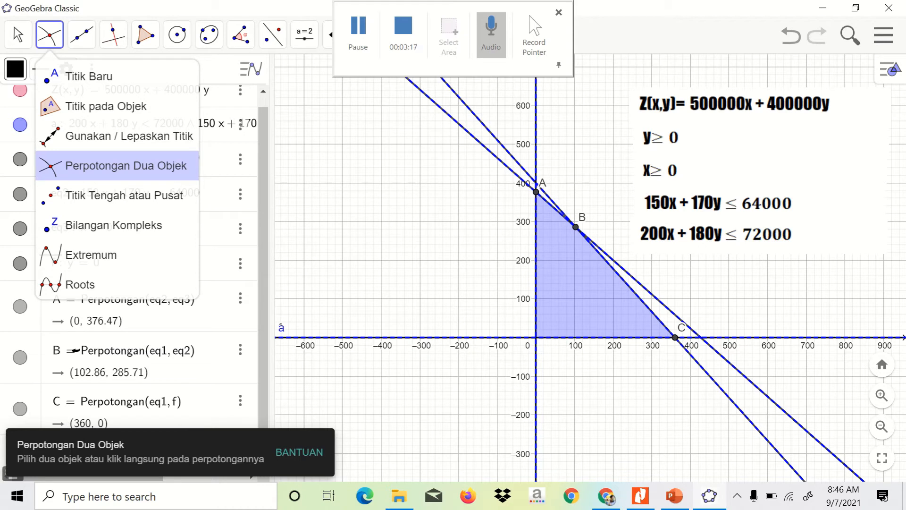
{"action": "left_click", "coordinate": [125, 166]}
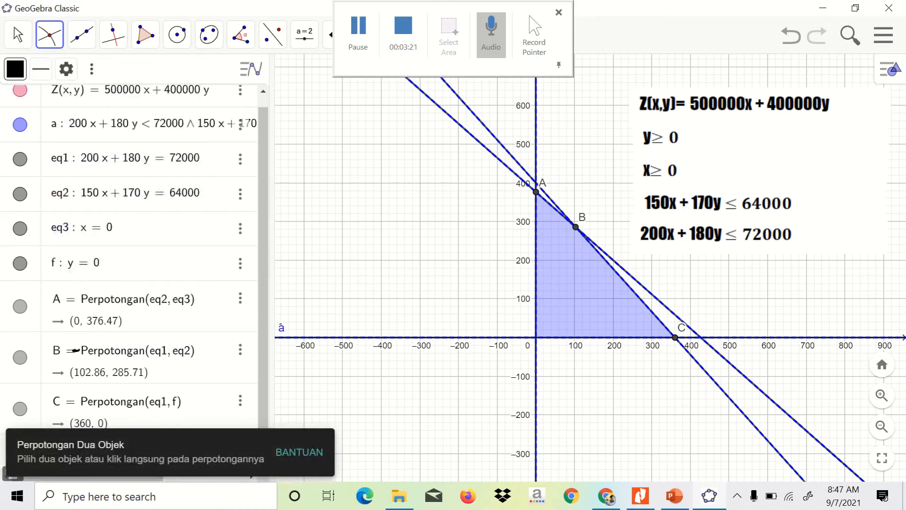
{"action": "left_click", "coordinate": [125, 159]}
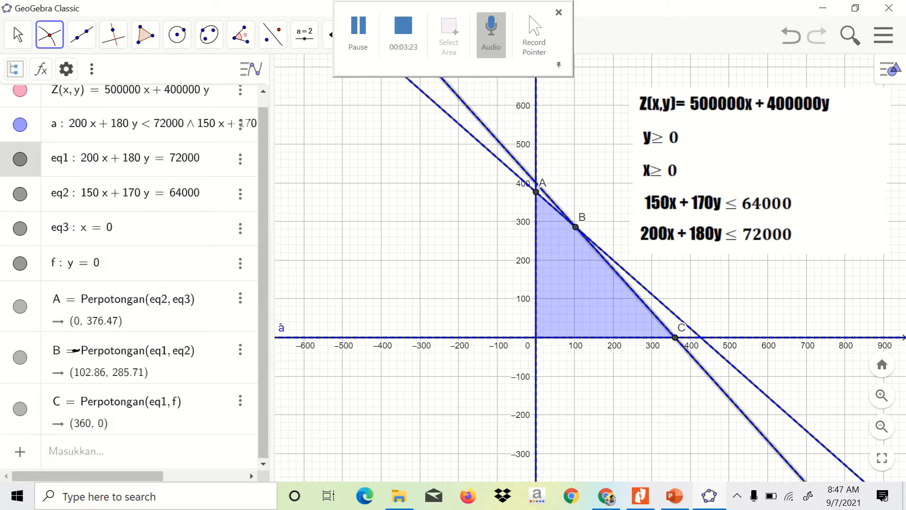
{"action": "left_click", "coordinate": [125, 193]}
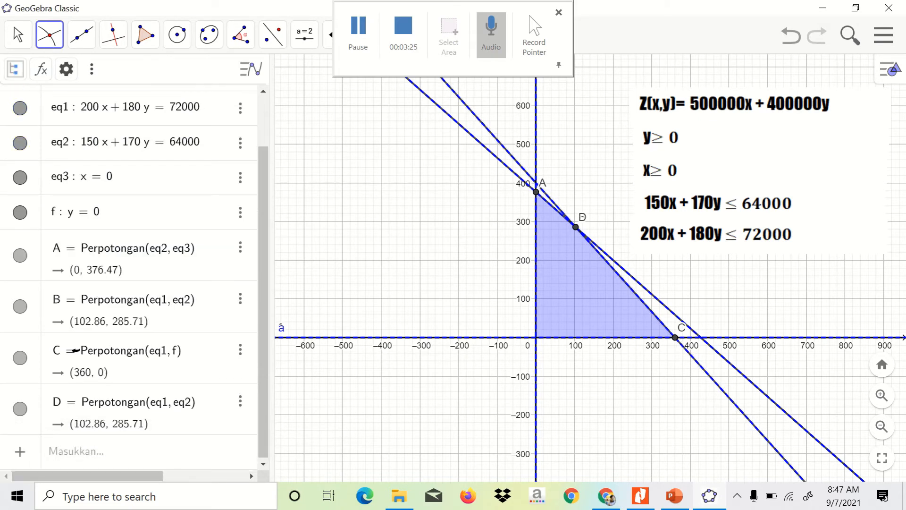
- Undo all the intersection points so only the function, the inequality and the four lines remain
{"action": "key", "text": "ctrl+z"}
{"action": "key", "text": "ctrl+z"}
{"action": "key", "text": "ctrl+z"}
{"action": "key", "text": "ctrl+z"}
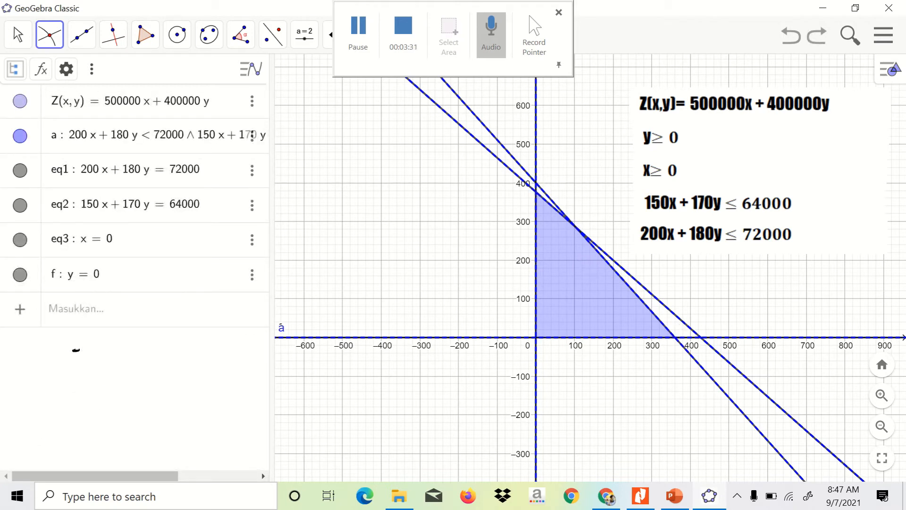
- Mark the feasible region's corners on the y-axis, at the crossing of the two slanted lines, and on the x-axis as intersection points
{"action": "left_click", "coordinate": [536, 192]}
{"action": "left_click", "coordinate": [576, 227]}
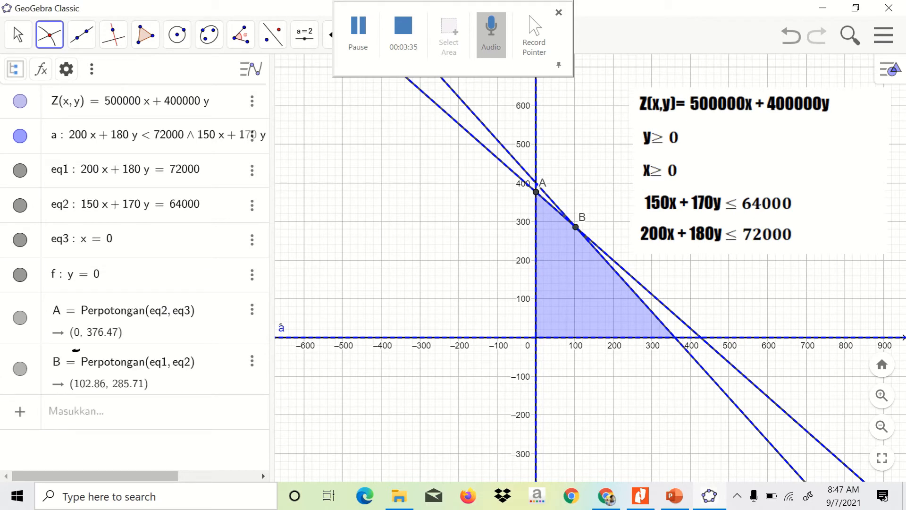
{"action": "left_click", "coordinate": [675, 337]}
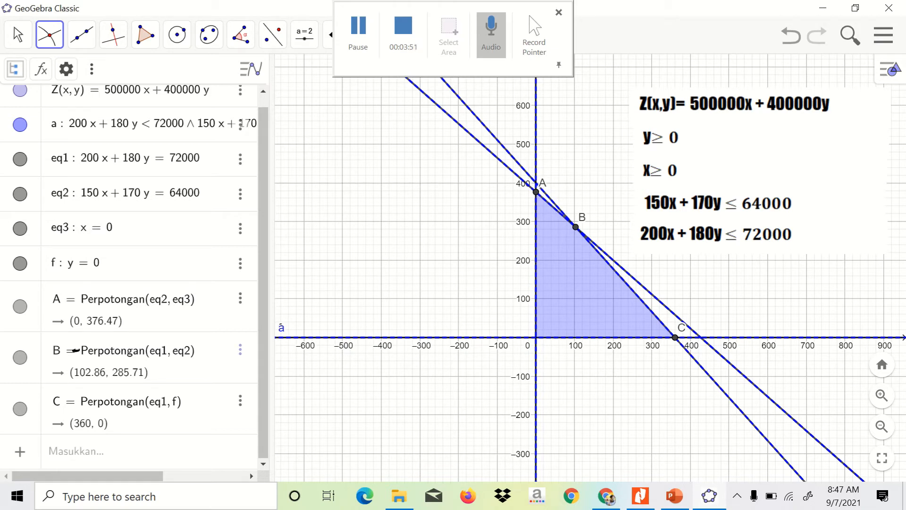
- Evaluate the objective function at corner A by entering Z(0, 376.47)
{"action": "left_click", "coordinate": [76, 452]}
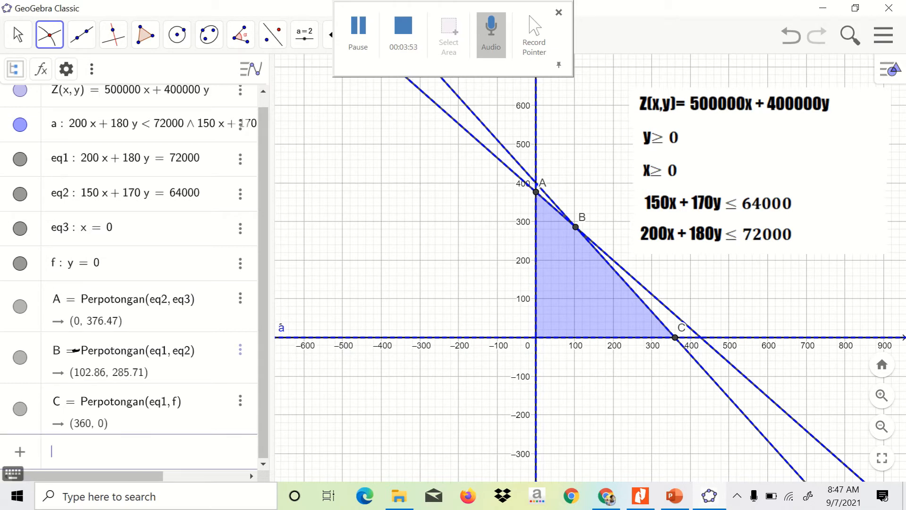
{"action": "type", "text": "Z"}
{"action": "key", "text": "Caps_Lock"}
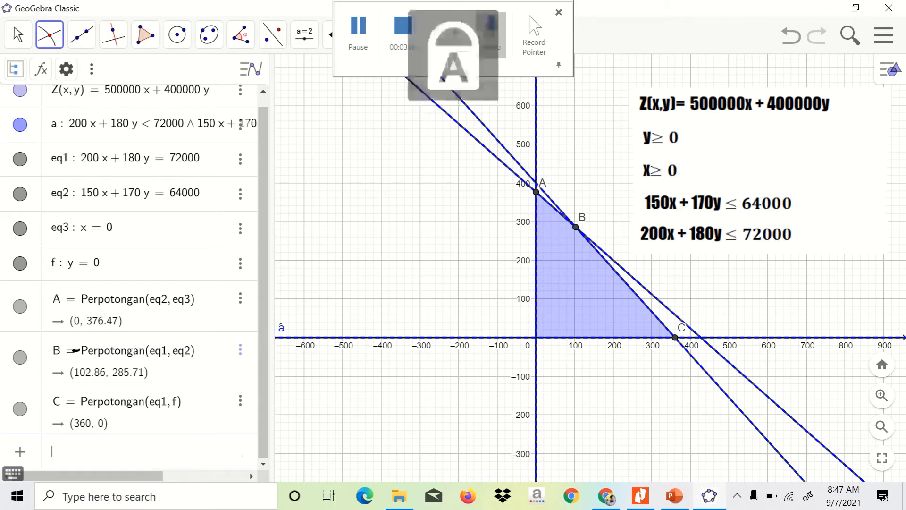
{"action": "type", "text": "()"}
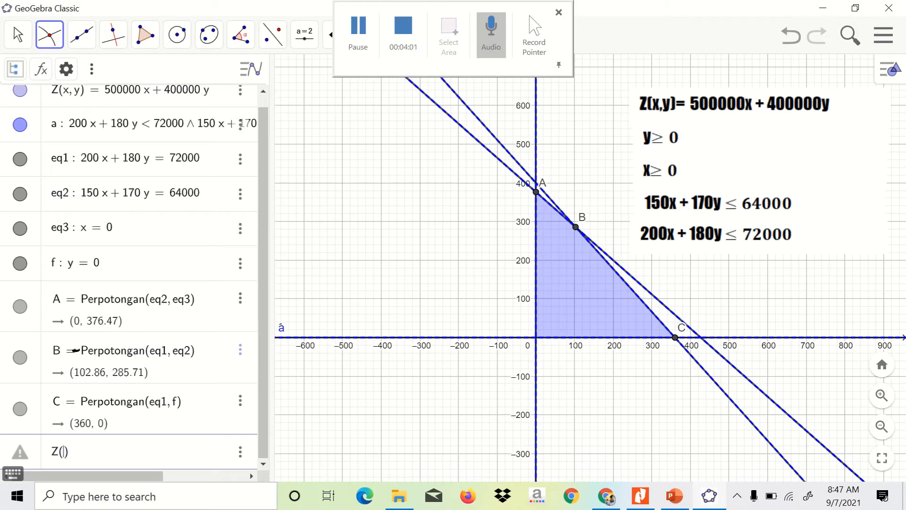
{"action": "type", "text": "0,376"}
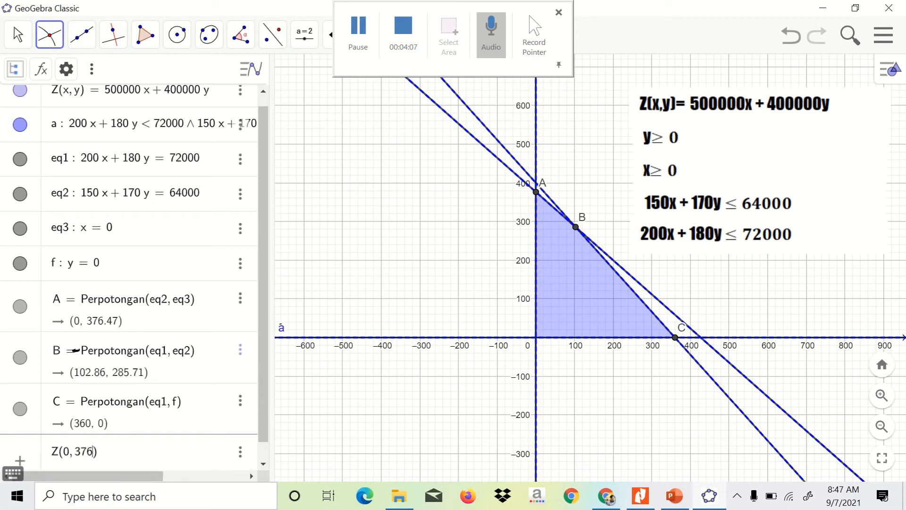
{"action": "type", "text": ".47"}
{"action": "key", "text": "Return"}
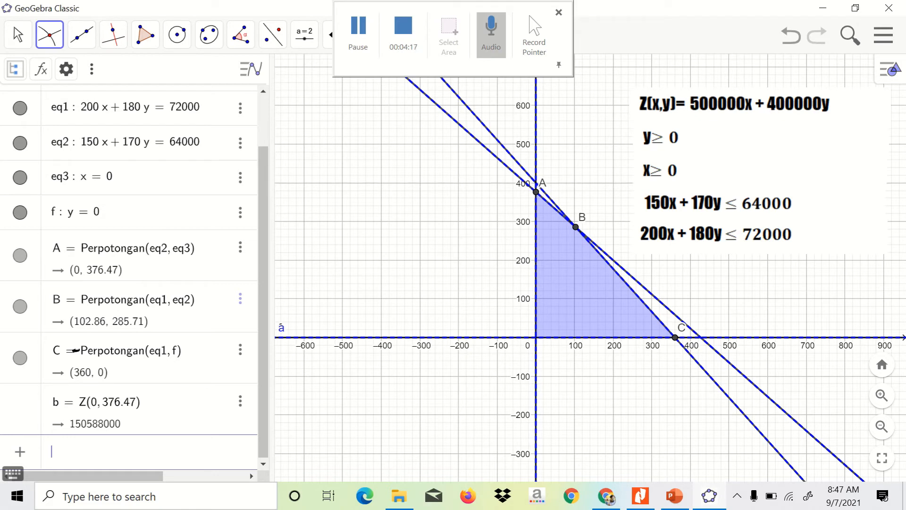
- Evaluate the objective function at corner B by entering Z(102.86, 285.71)
{"action": "type", "text": "Z"}
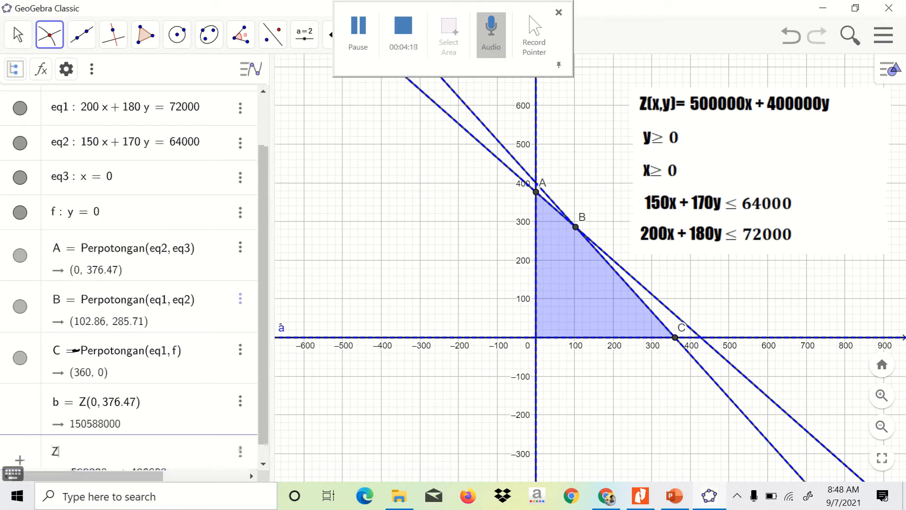
{"action": "type", "text": "("}
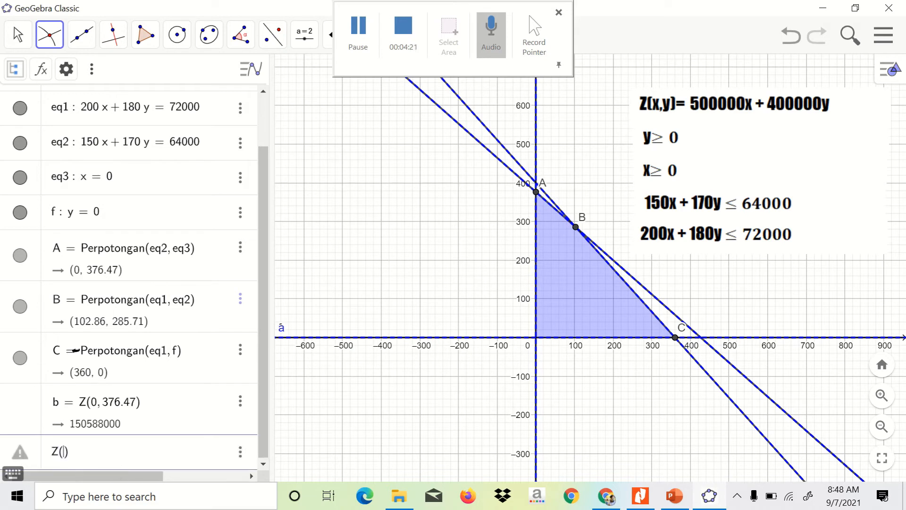
{"action": "type", "text": "102.86, 285."}
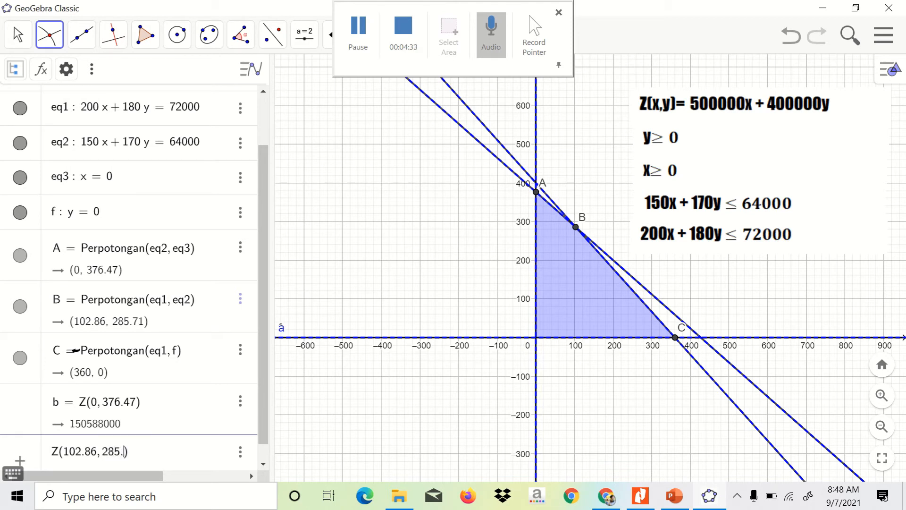
{"action": "type", "text": "71"}
{"action": "key", "text": "Return"}
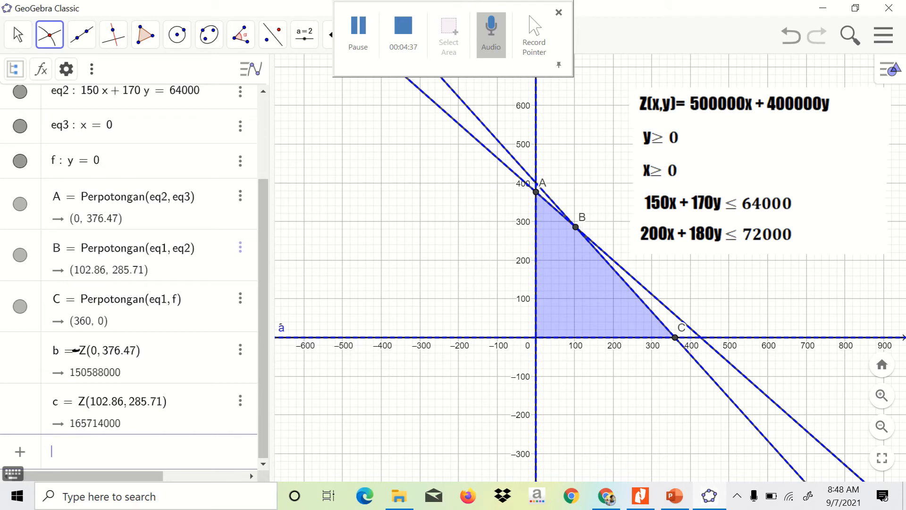
- Evaluate the objective function at corner C by entering Z(360, 0)
{"action": "type", "text": "Z"}
{"action": "type", "text": "("}
{"action": "type", "text": "360, 0"}
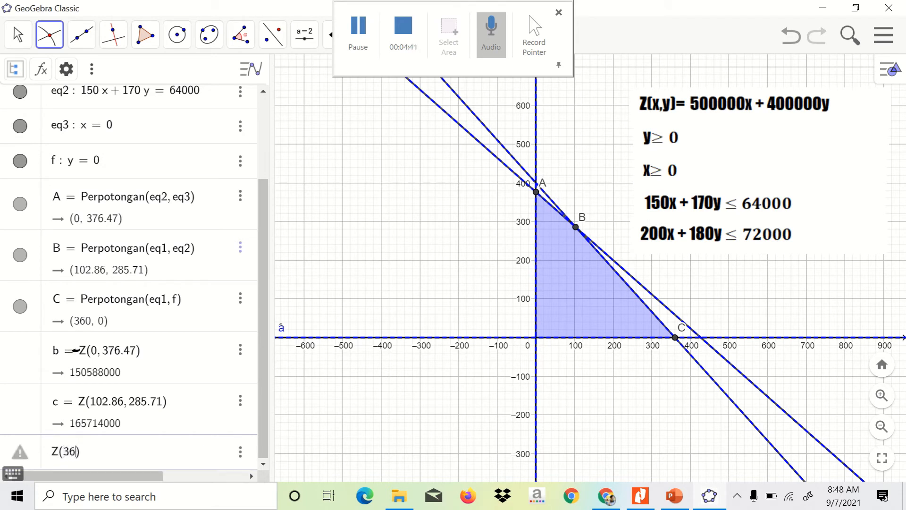
{"action": "key", "text": "Return"}
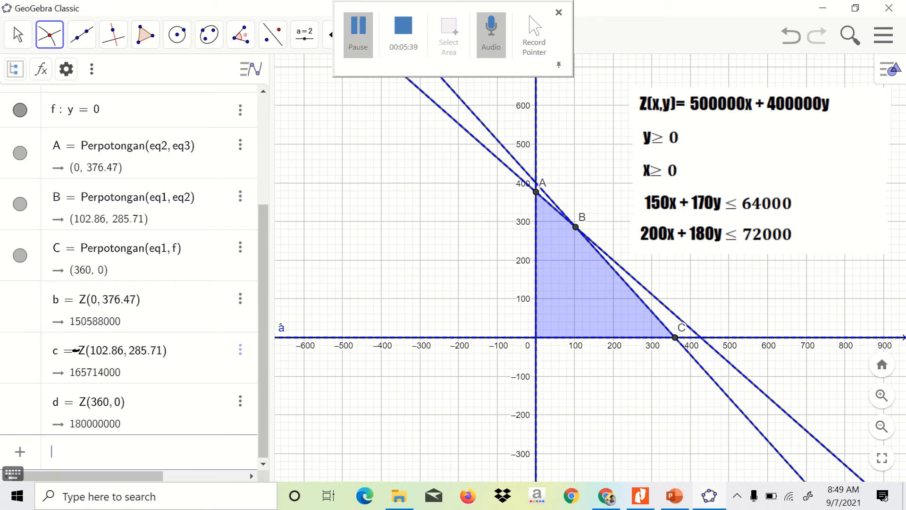
{"action": "left_click", "coordinate": [403, 33]}
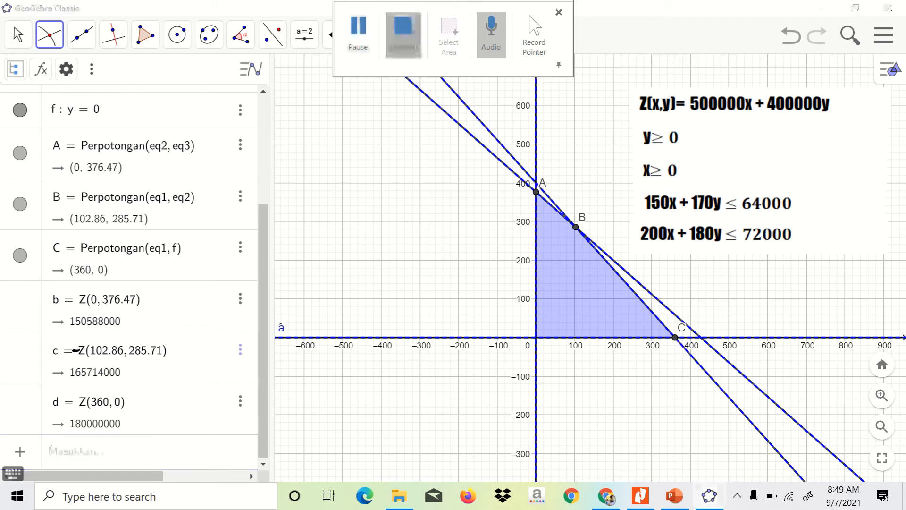